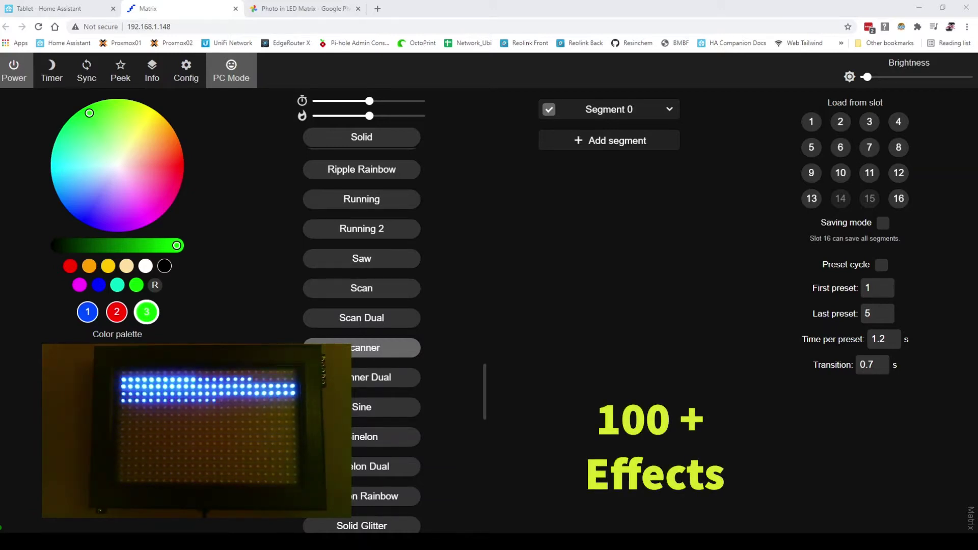
# Step: Try the Running 2, Running, Scanner, Sinelon and Sinelon Dual effects on the LED matrix
pyautogui.click(357, 232)
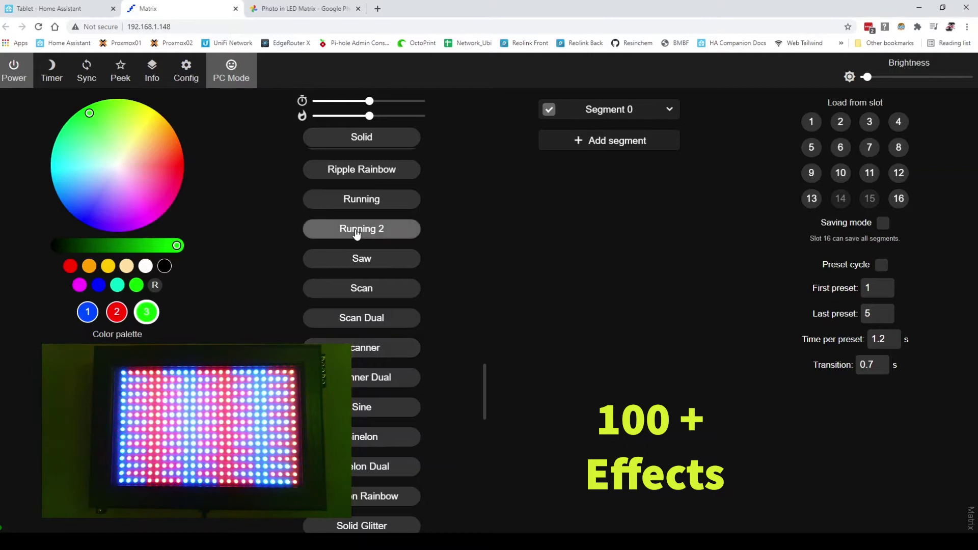
pyautogui.click(360, 200)
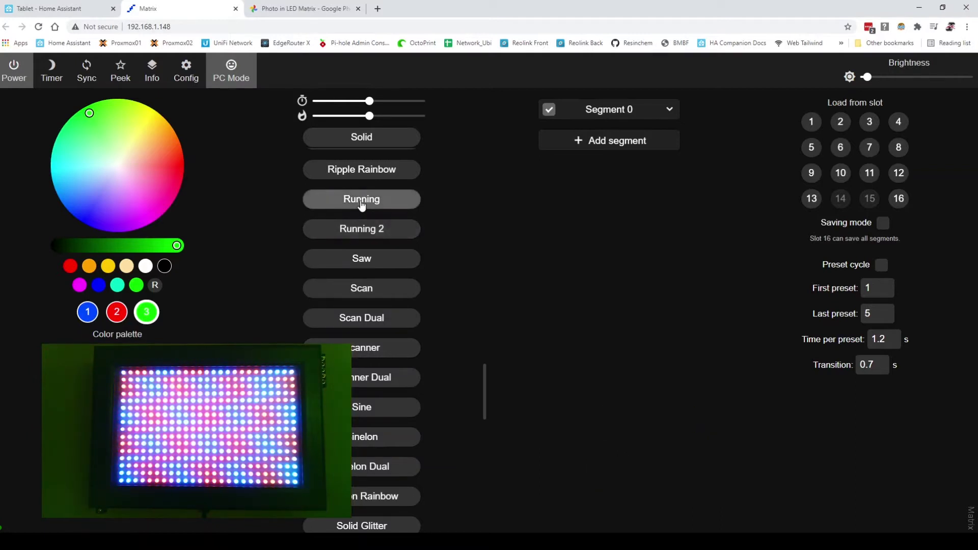
pyautogui.click(389, 347)
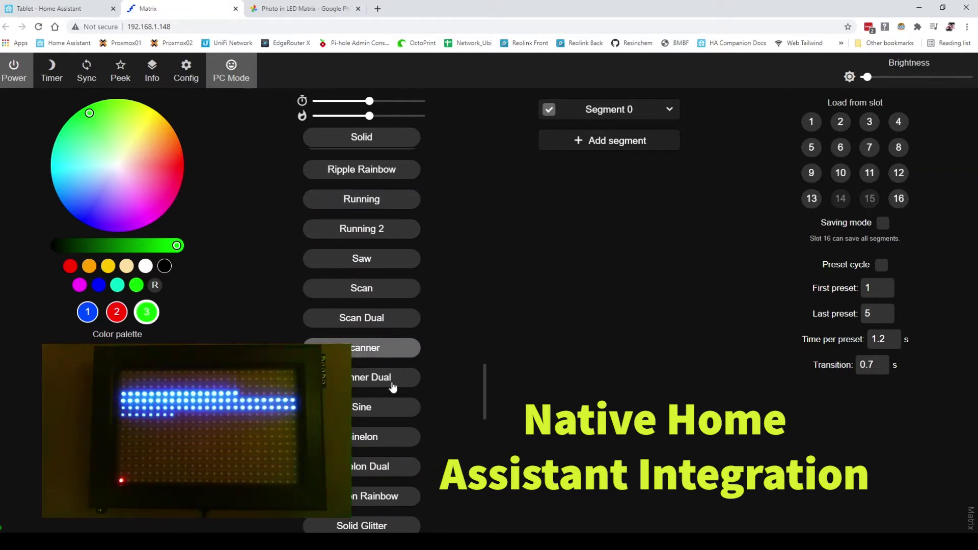
pyautogui.click(391, 440)
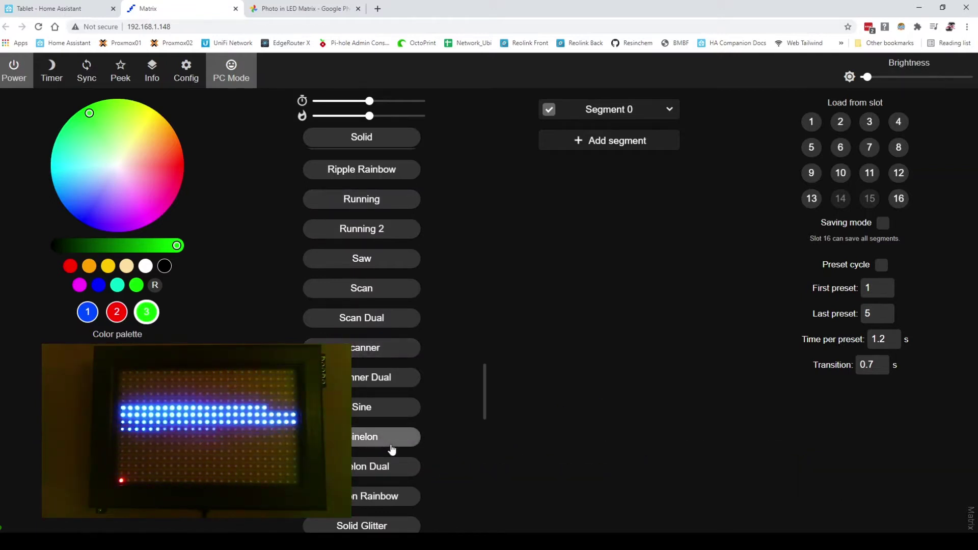
pyautogui.click(392, 466)
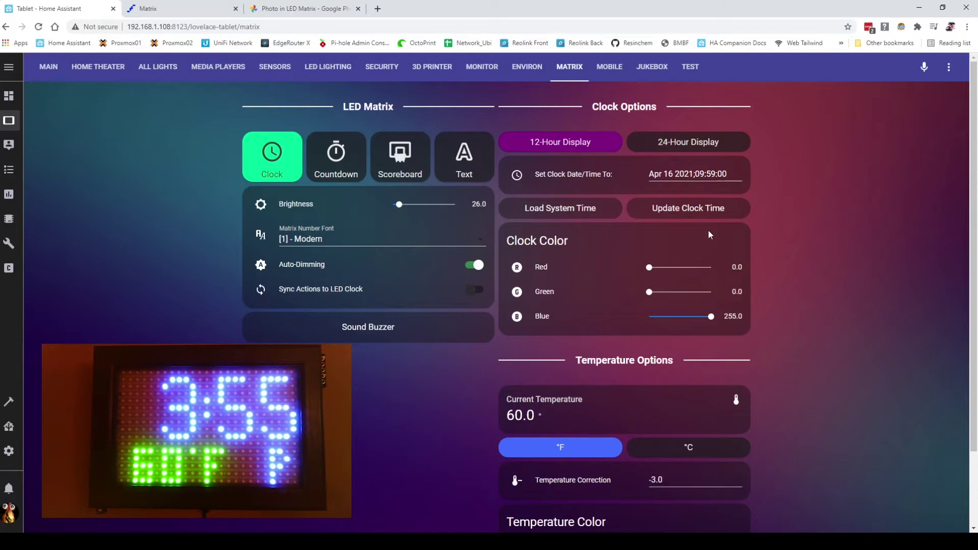
# Step: Switch the matrix clock to 24-hour display and back to 12-hour display, and look over the temperature options
pyautogui.click(675, 142)
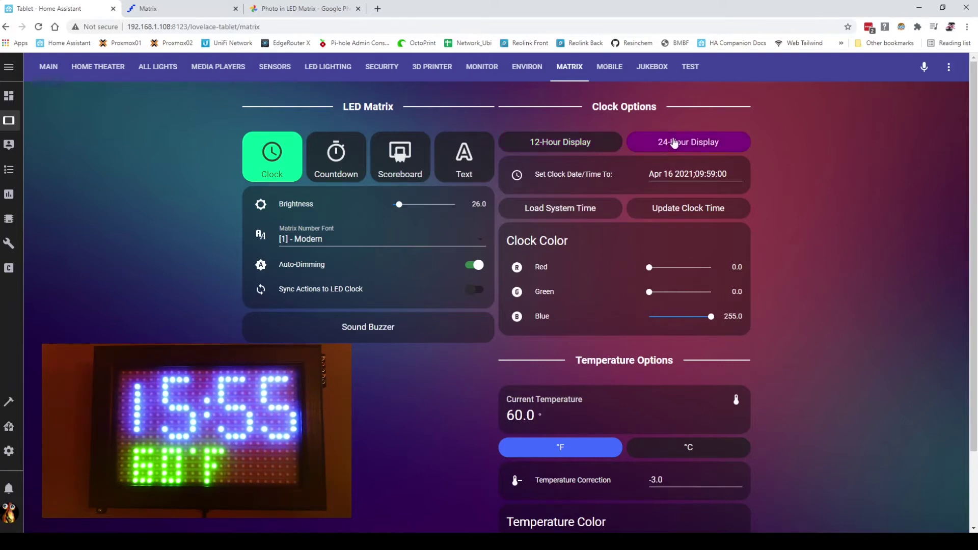
pyautogui.click(564, 144)
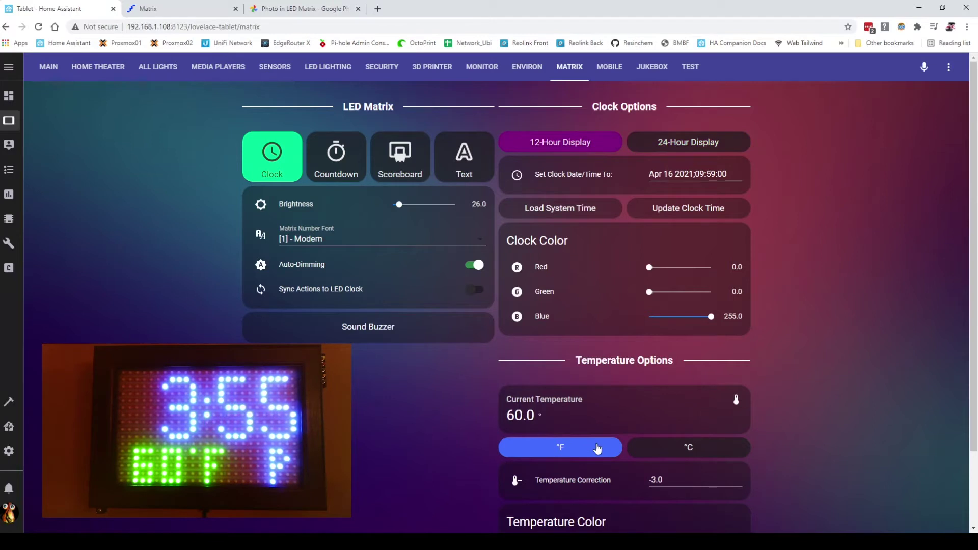
pyautogui.scroll(-1, 598, 448)
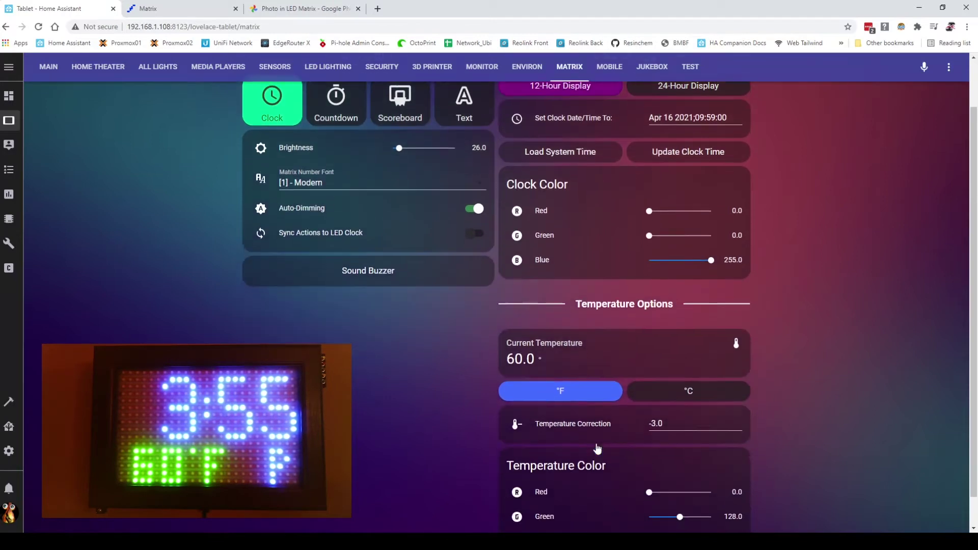
pyautogui.scroll(1, 597, 448)
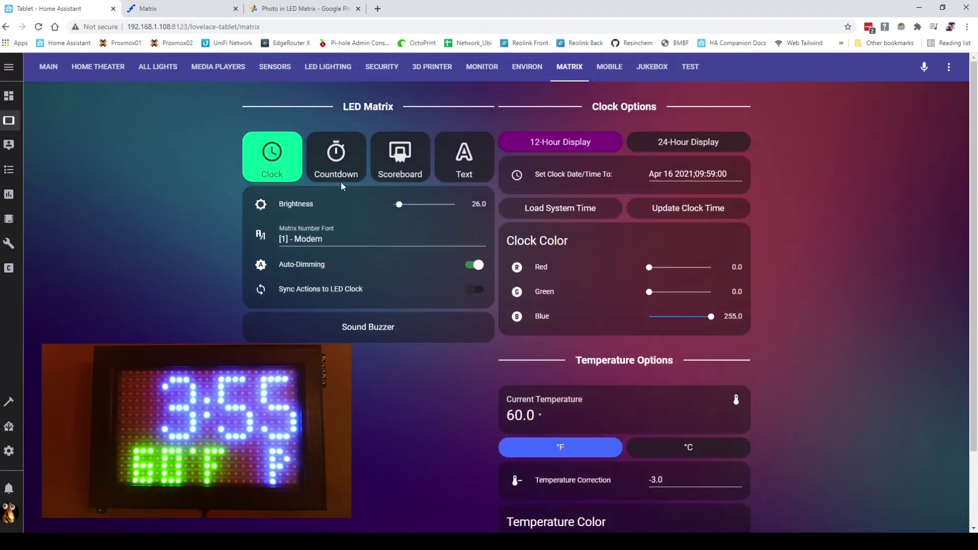
# Step: Put the matrix in Countdown mode, start, pause and reset the timer, and sound the buzzer
pyautogui.click(349, 177)
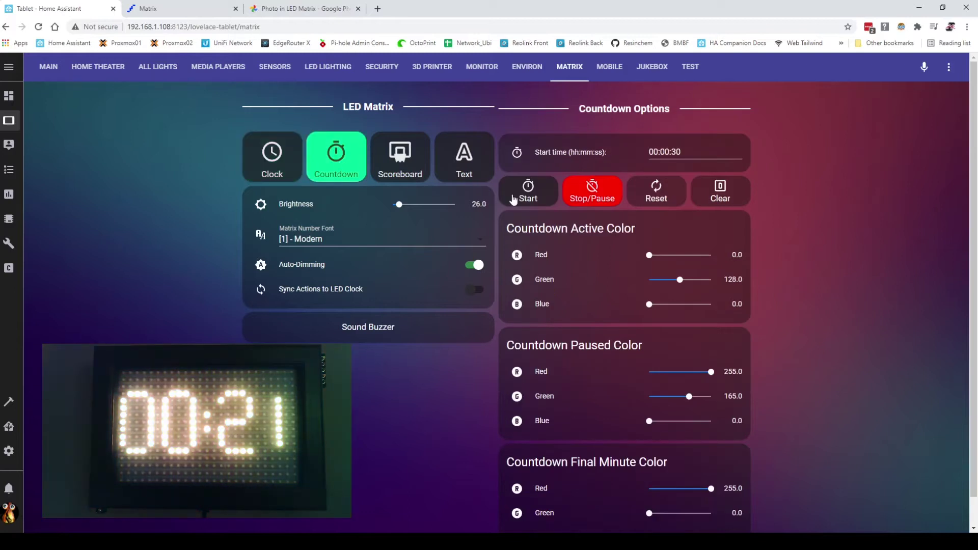
pyautogui.click(529, 198)
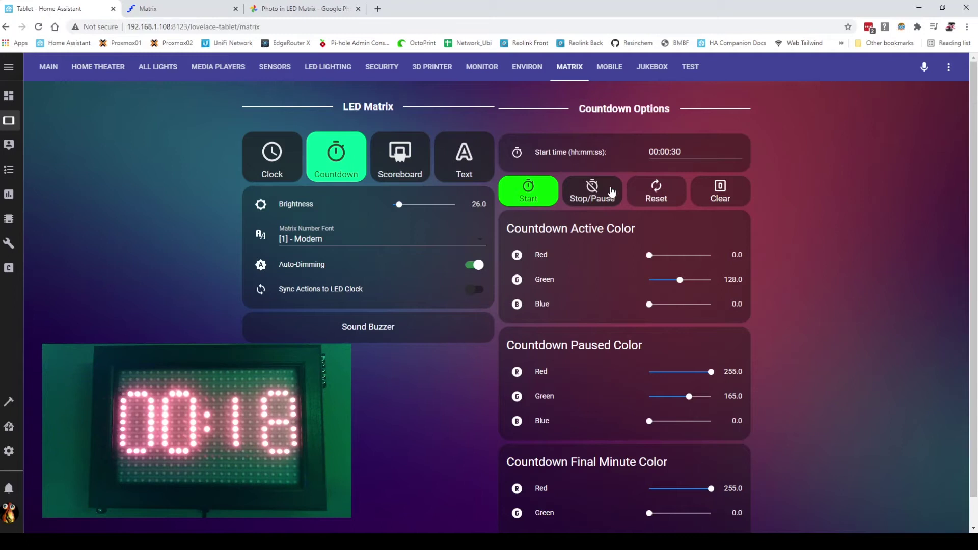
pyautogui.click(599, 197)
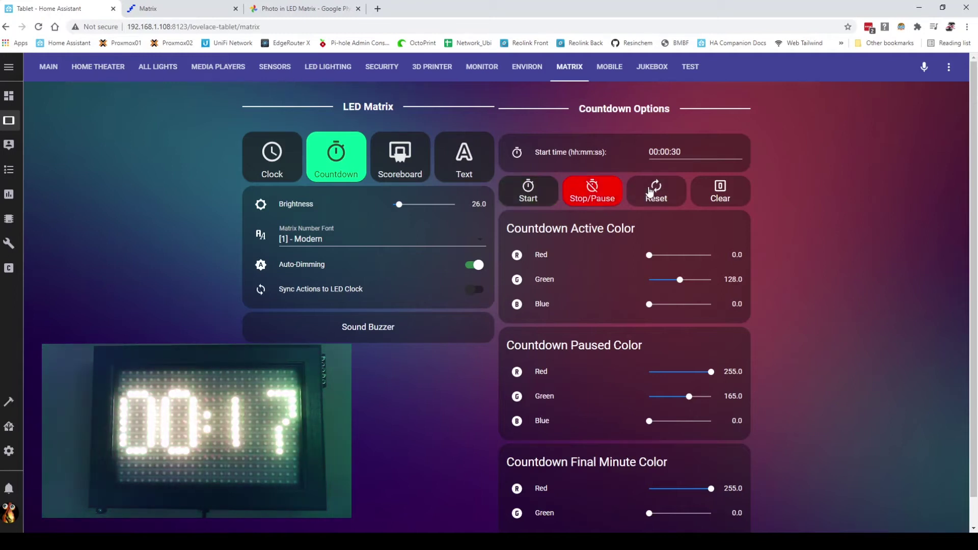
pyautogui.click(650, 191)
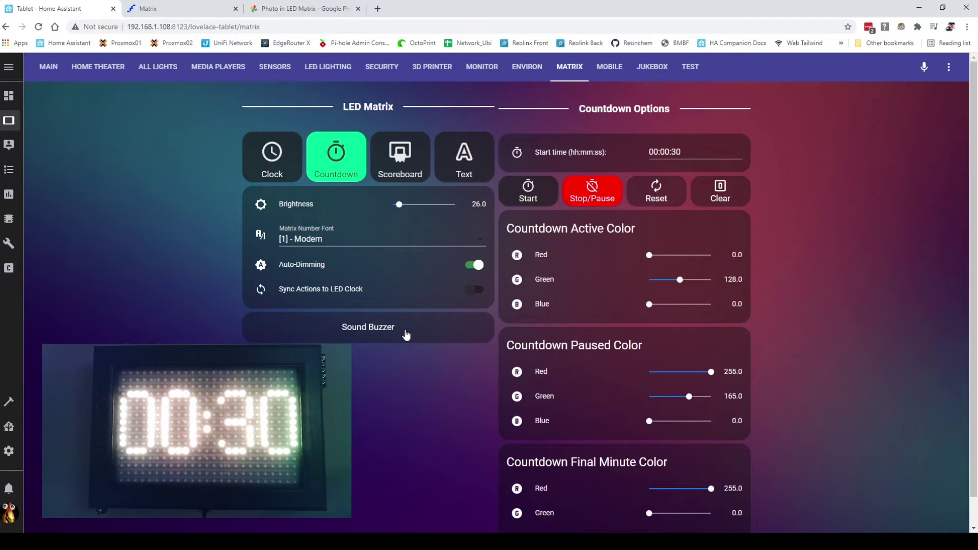
pyautogui.click(406, 334)
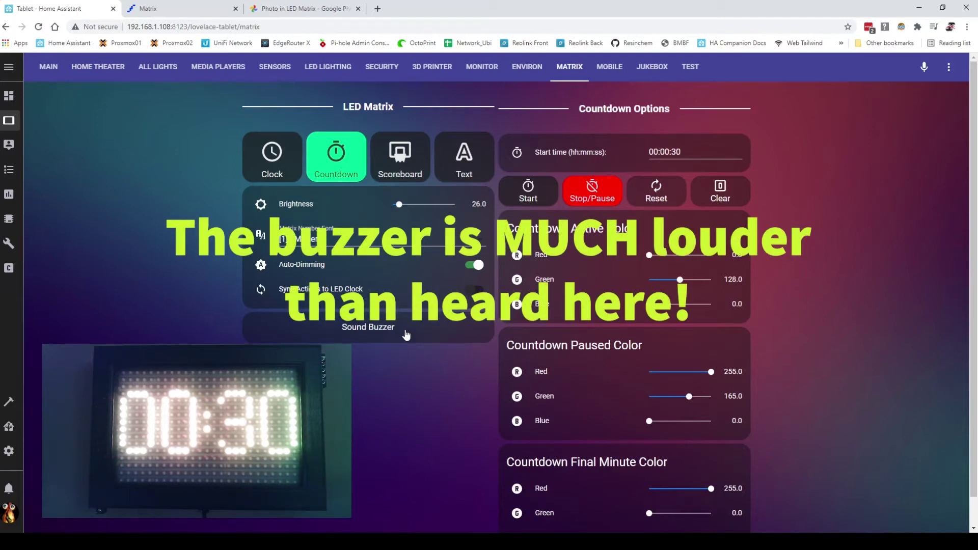
# Step: Switch the matrix to Scoreboard mode and name the visitor team DAL and the home team MIA
pyautogui.click(389, 168)
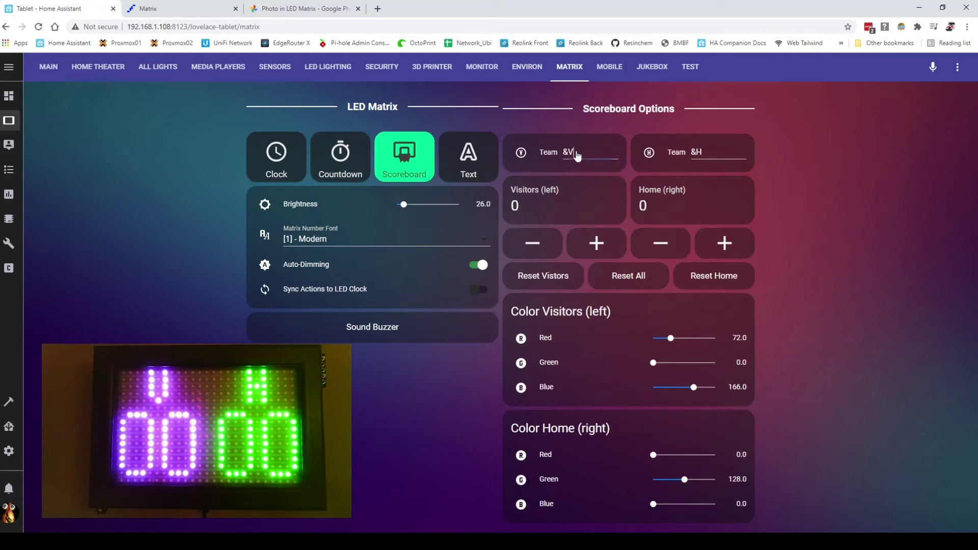
pyautogui.moveTo(574, 155); pyautogui.dragTo(561, 156)
pyautogui.write('DAL')
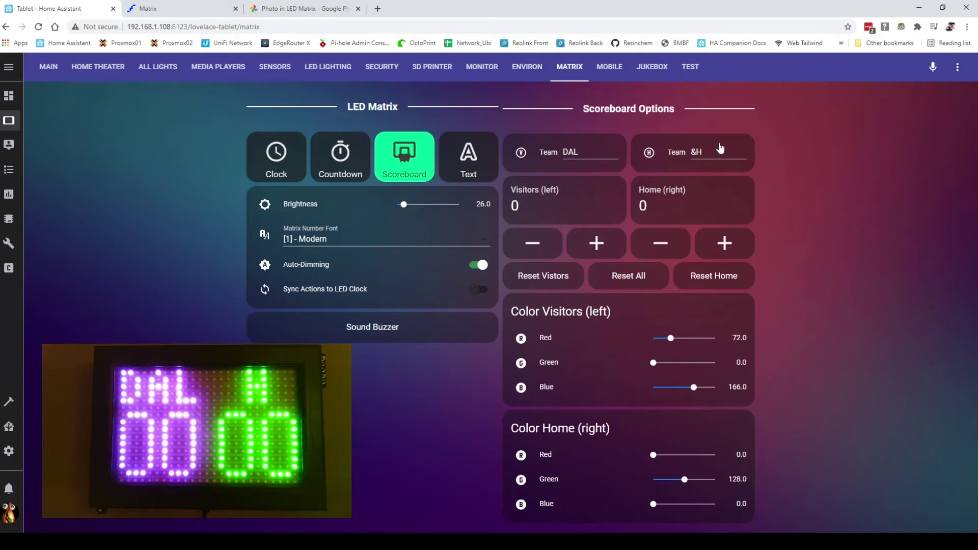
pyautogui.click(713, 161)
pyautogui.moveTo(707, 158); pyautogui.dragTo(690, 157)
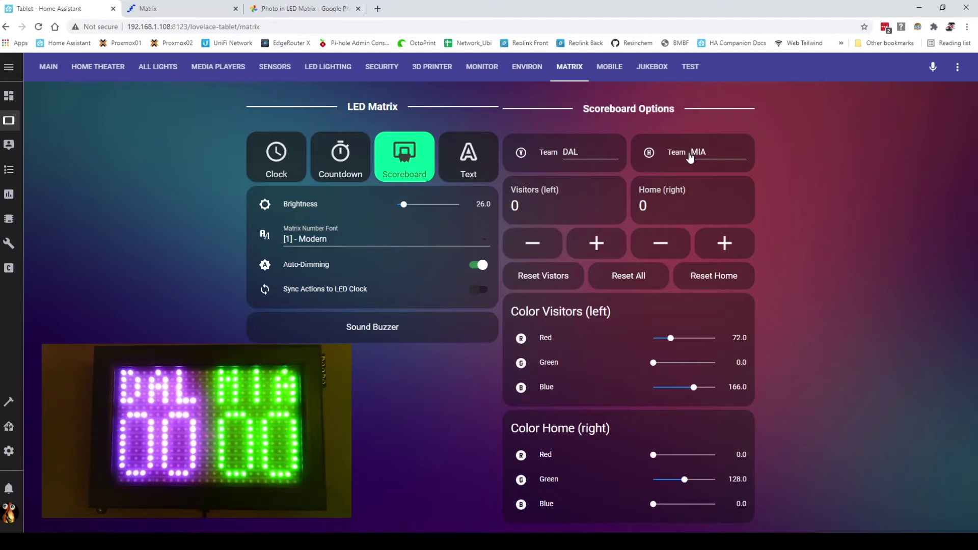
# Step: Switch the matrix to Text mode and set its text effect to [02] - Flash Alternate
pyautogui.click(462, 167)
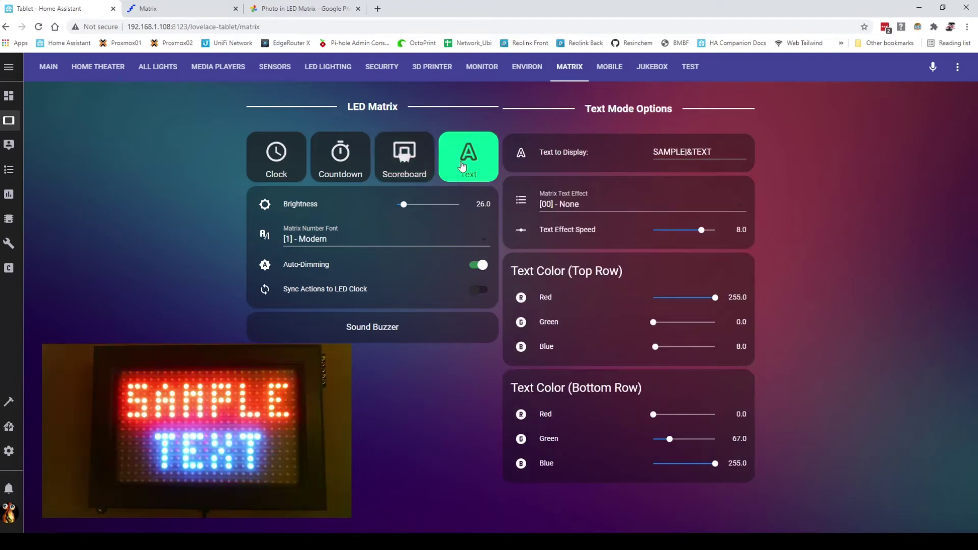
pyautogui.click(616, 210)
pyautogui.click(667, 254)
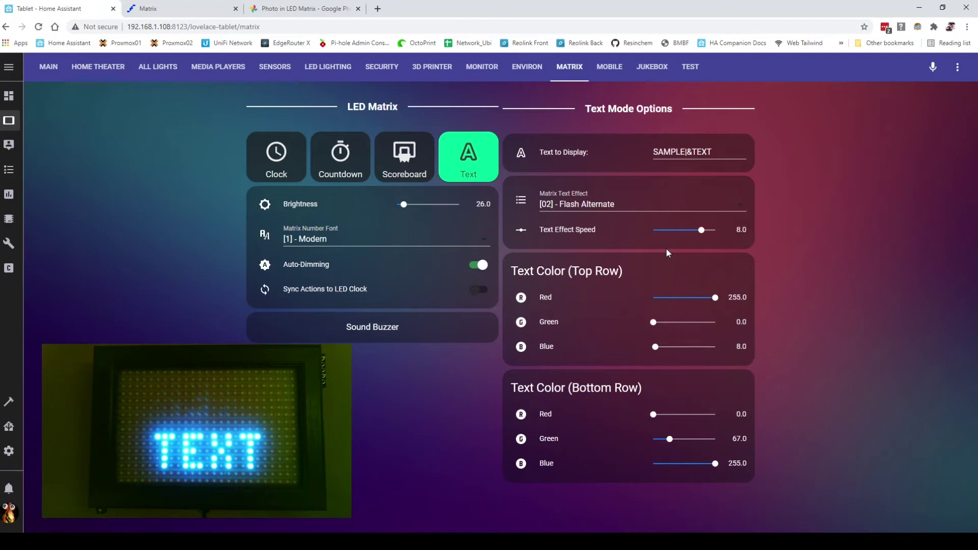
# Step: Try the [05] - Appear and [07] - Rainbow text effects, and set the effect back to [00] - None
pyautogui.click(618, 204)
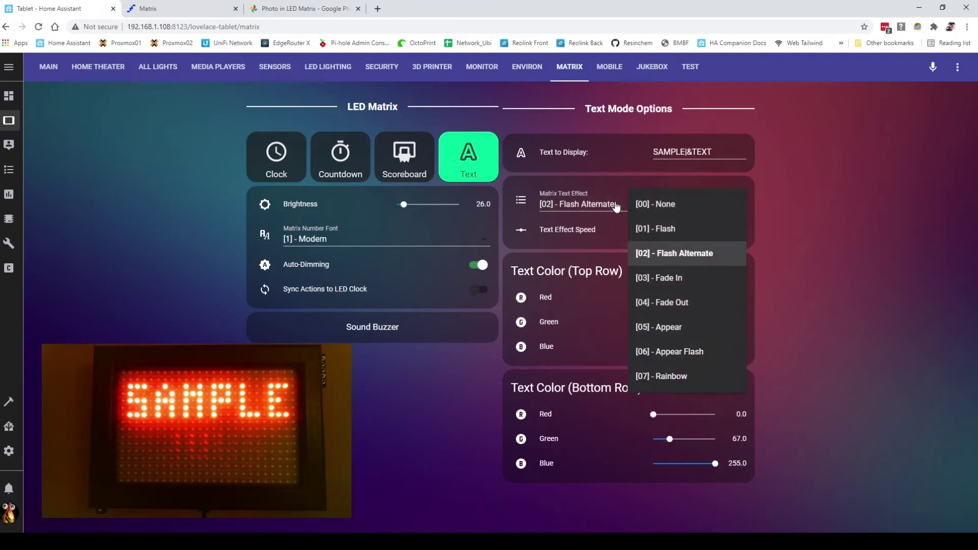
pyautogui.click(681, 326)
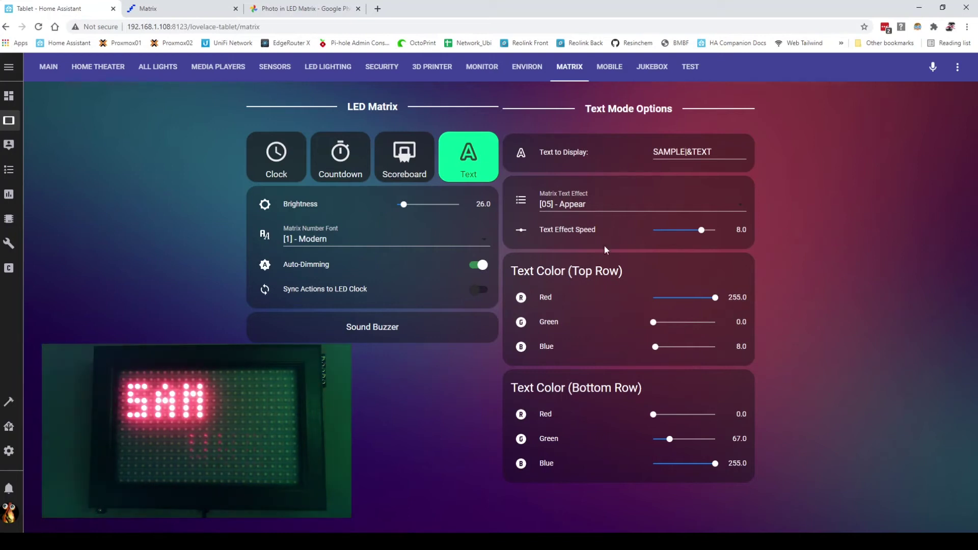
pyautogui.click(590, 210)
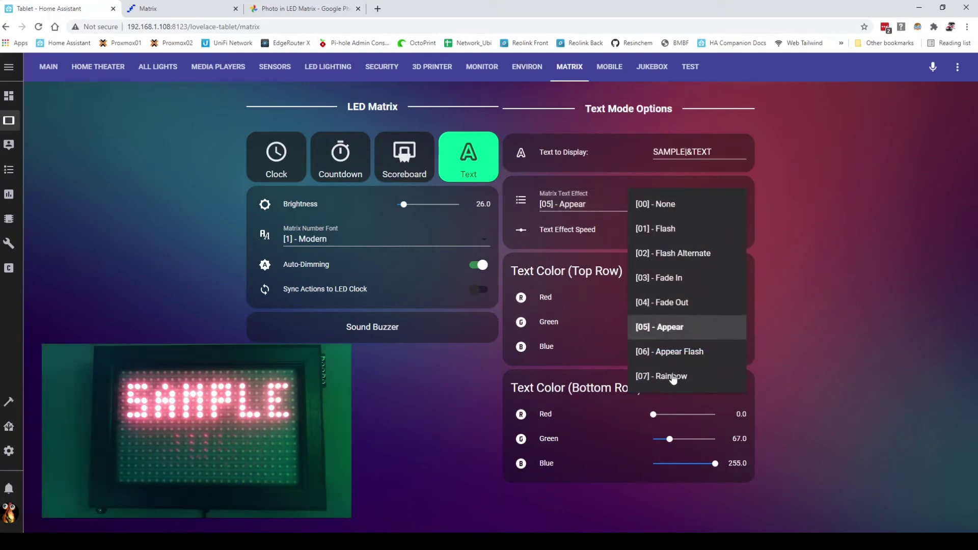
pyautogui.click(670, 377)
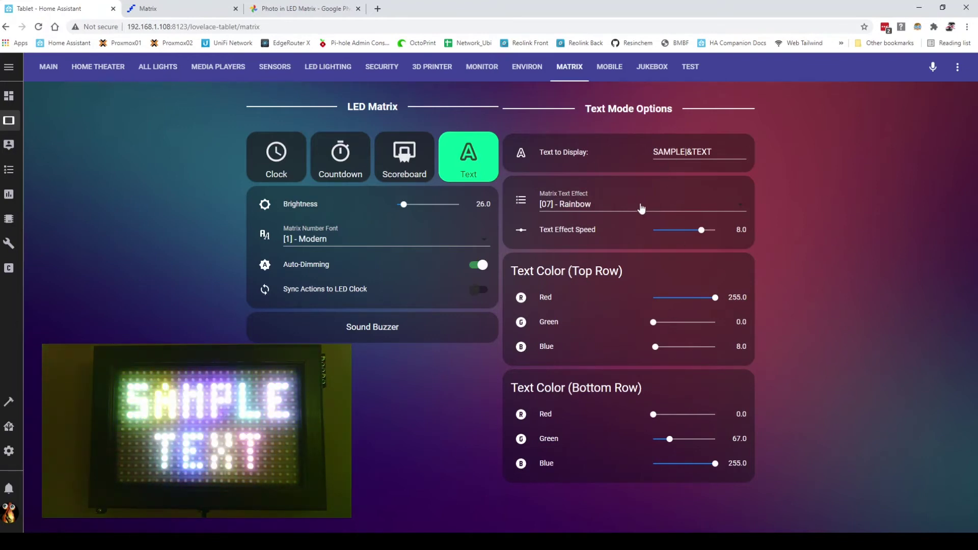
pyautogui.click(650, 210)
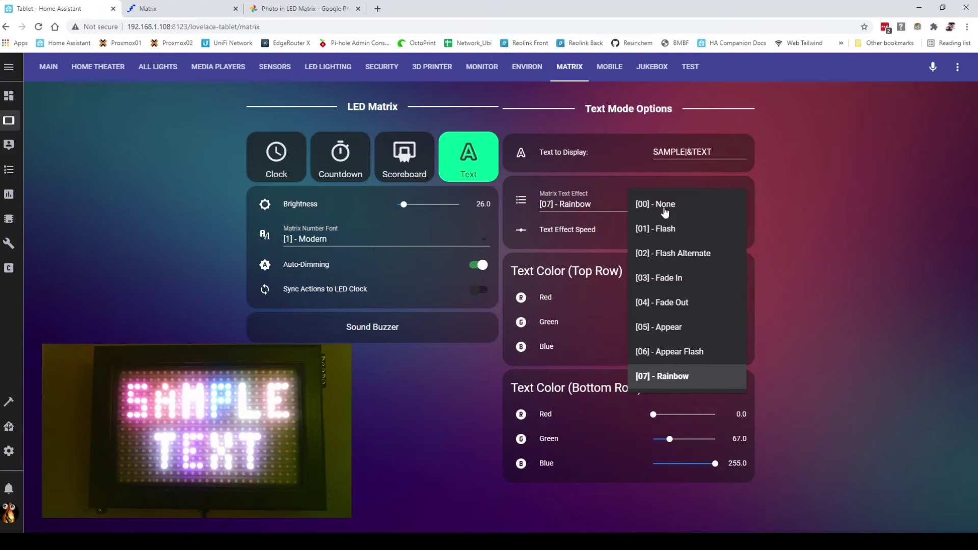
pyautogui.click(665, 210)
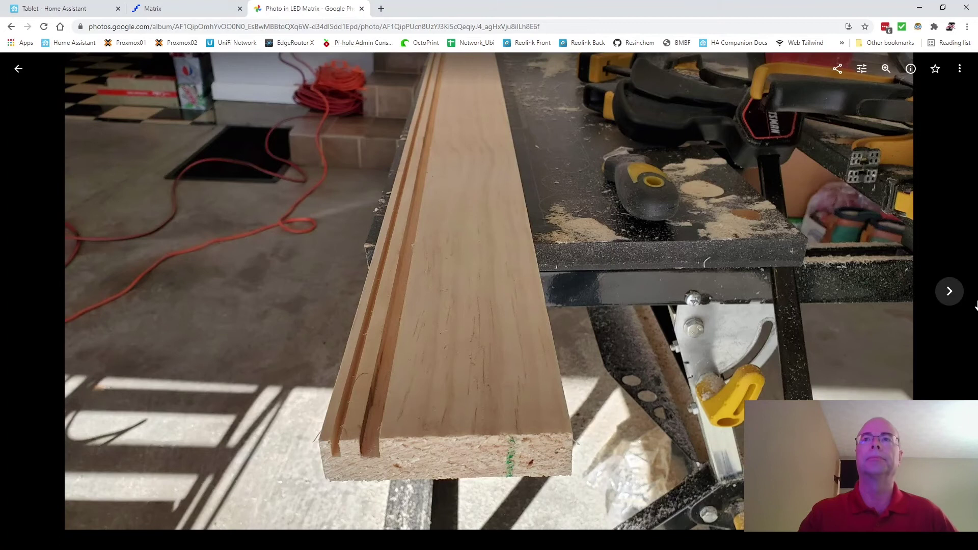
# Step: Go through the LED Matrix album photos covering the frame, acrylic, LED strips, wiring, controls and finished displays
pyautogui.click(960, 299)
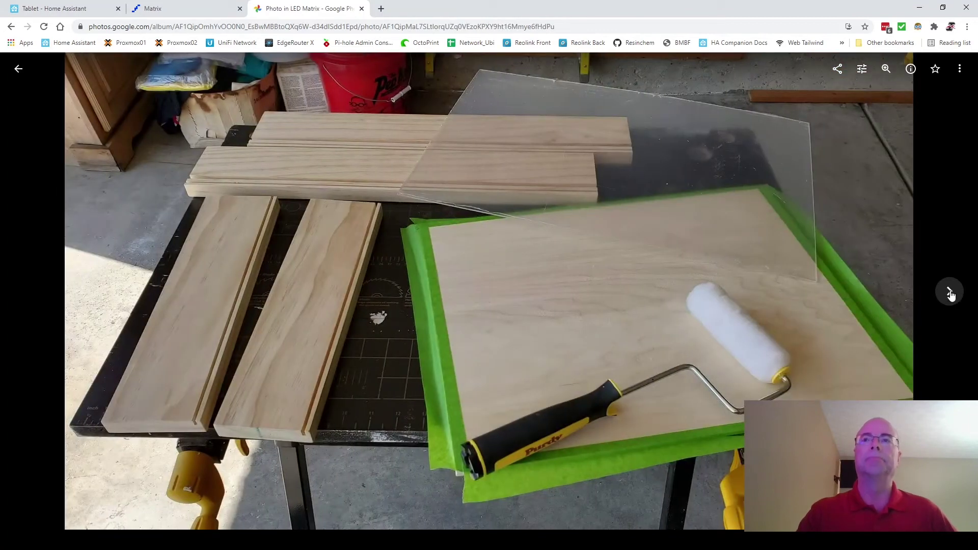
pyautogui.click(951, 294)
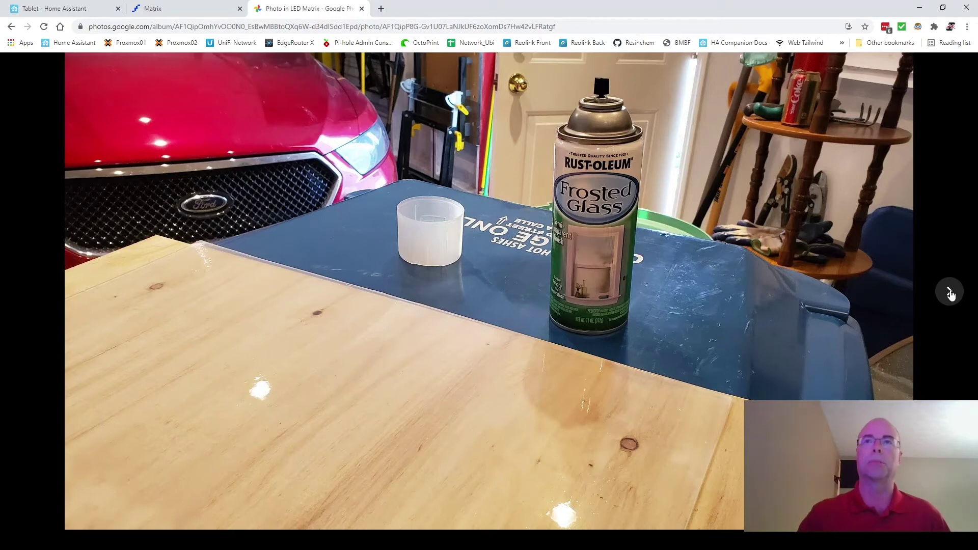
pyautogui.click(949, 292)
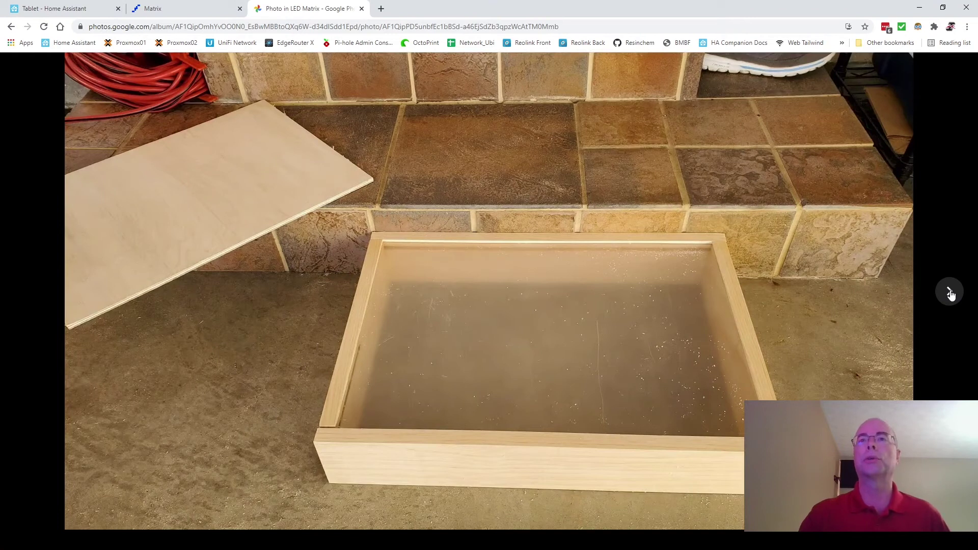
pyautogui.click(950, 292)
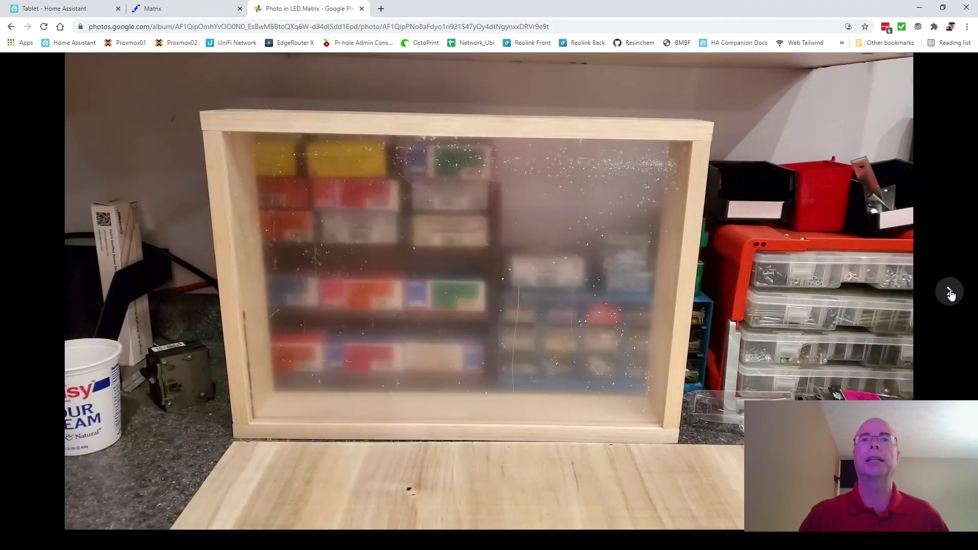
pyautogui.click(950, 292)
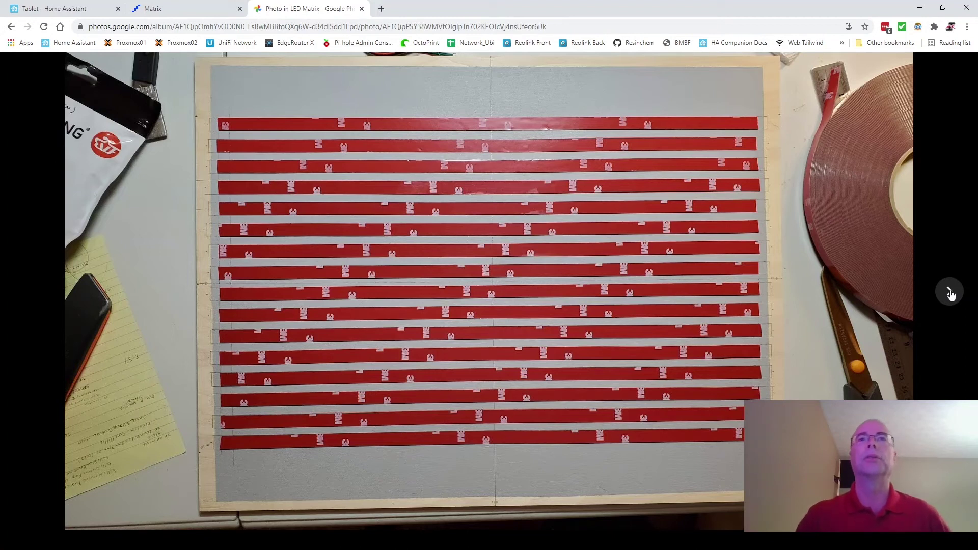
pyautogui.click(950, 293)
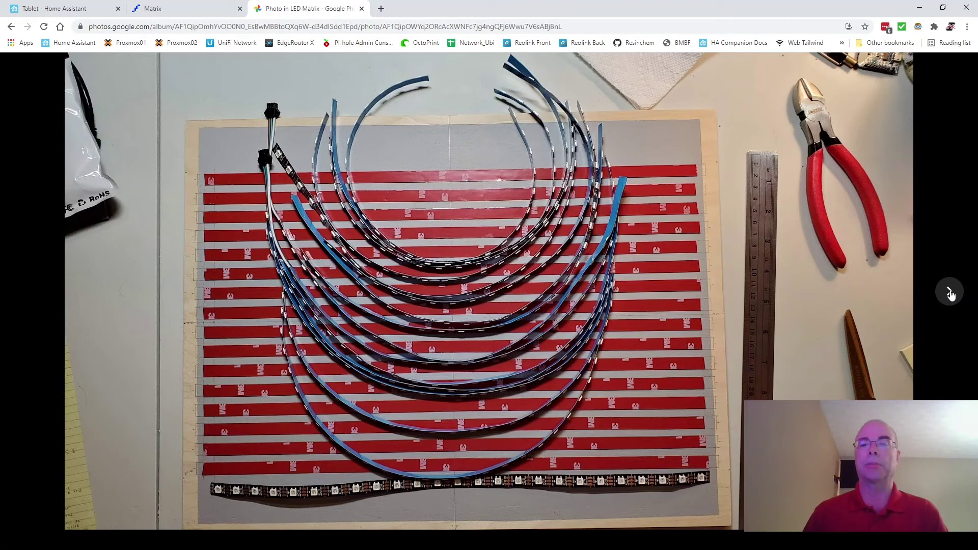
pyautogui.click(951, 294)
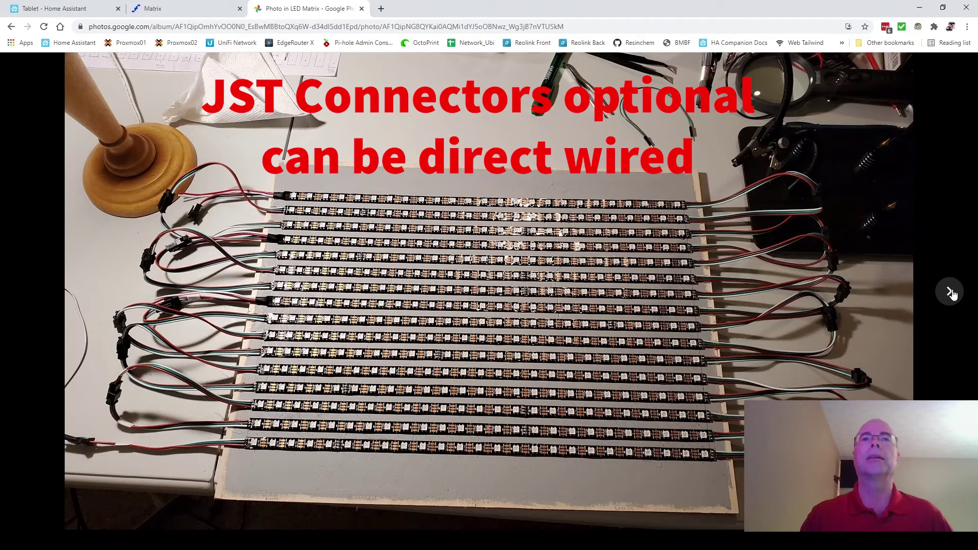
pyautogui.click(951, 294)
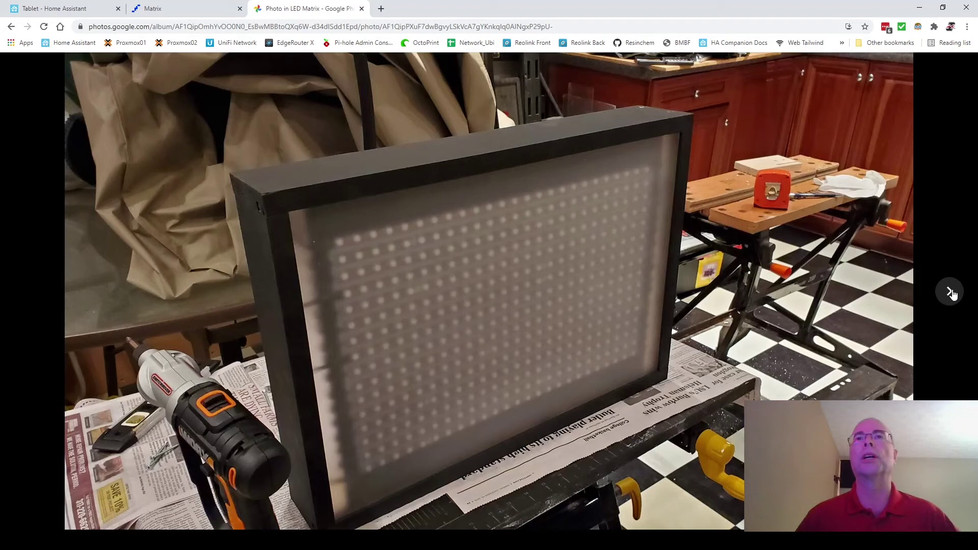
pyautogui.click(950, 293)
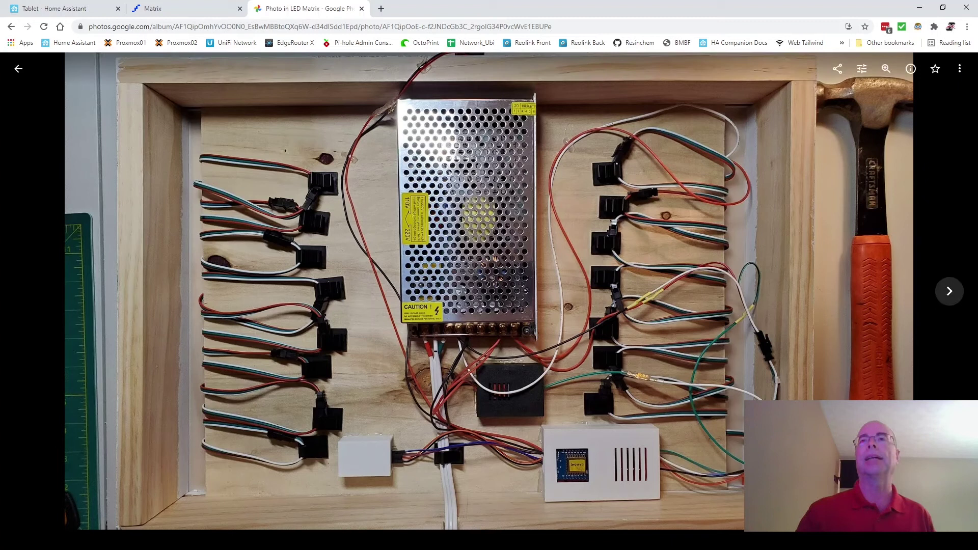
pyautogui.click(951, 292)
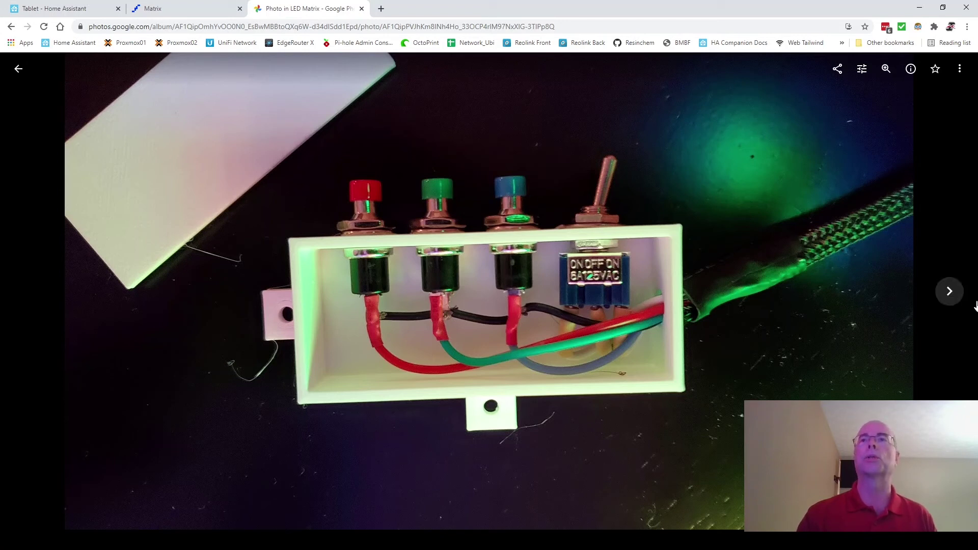
pyautogui.click(951, 293)
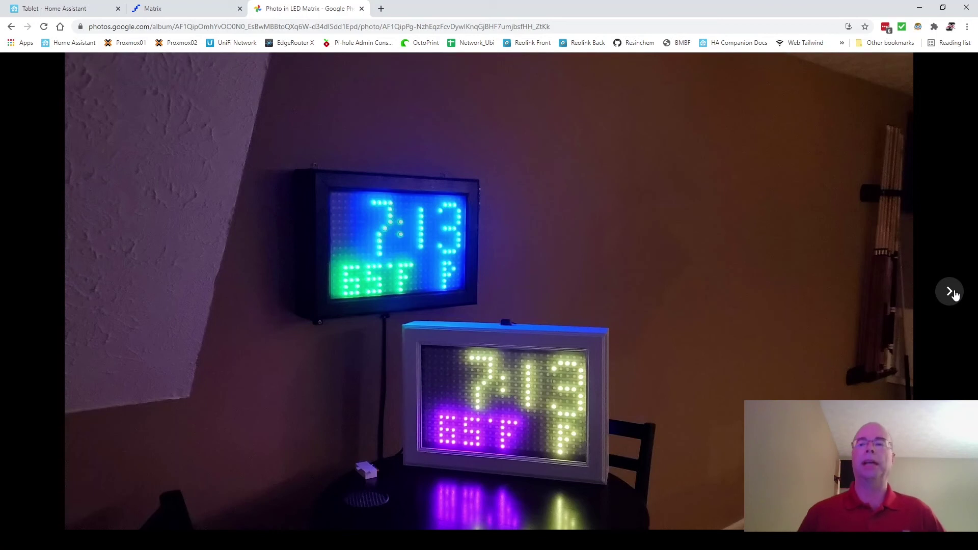
pyautogui.click(950, 292)
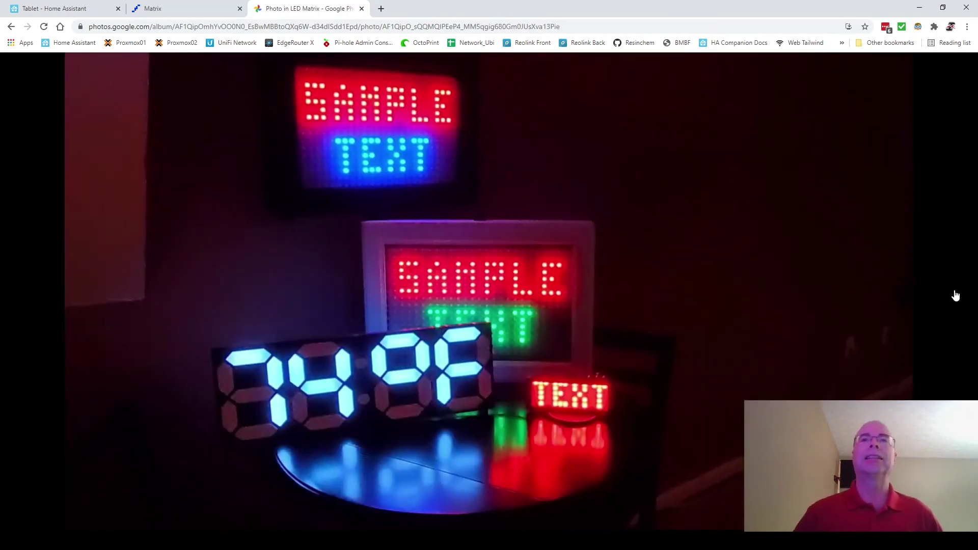